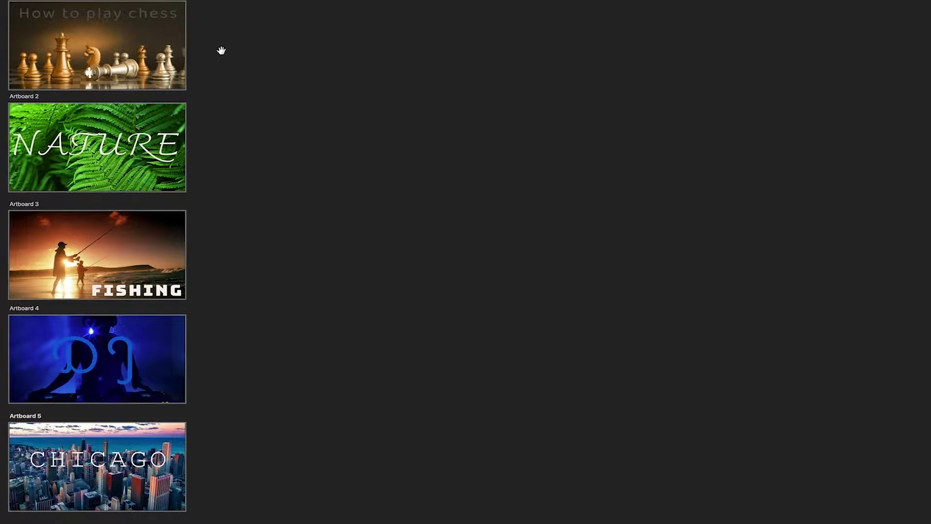
- Pan toward the top artboards and zoom in until the How to play chess banner fills the view
left_click_drag(221, 50, 472, 209)
scroll(512, 240, "up", 3)
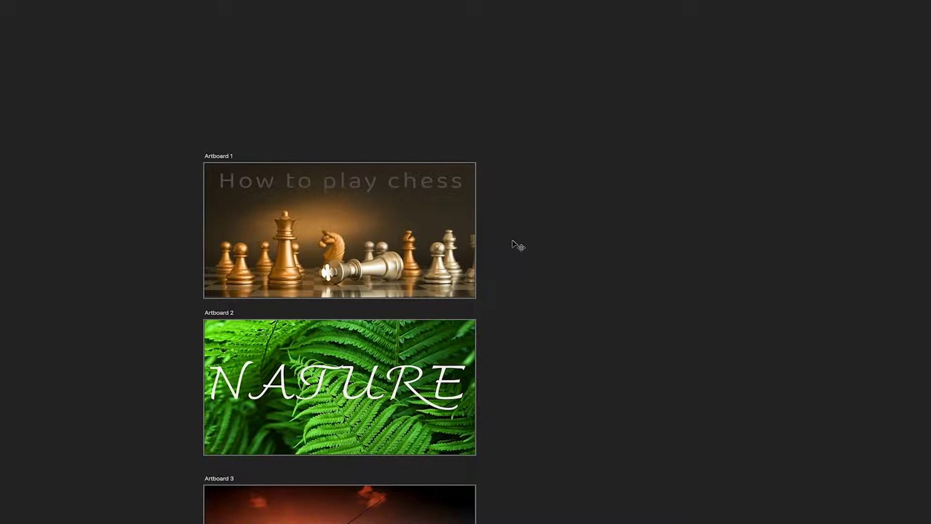
scroll(515, 245, "up", 5)
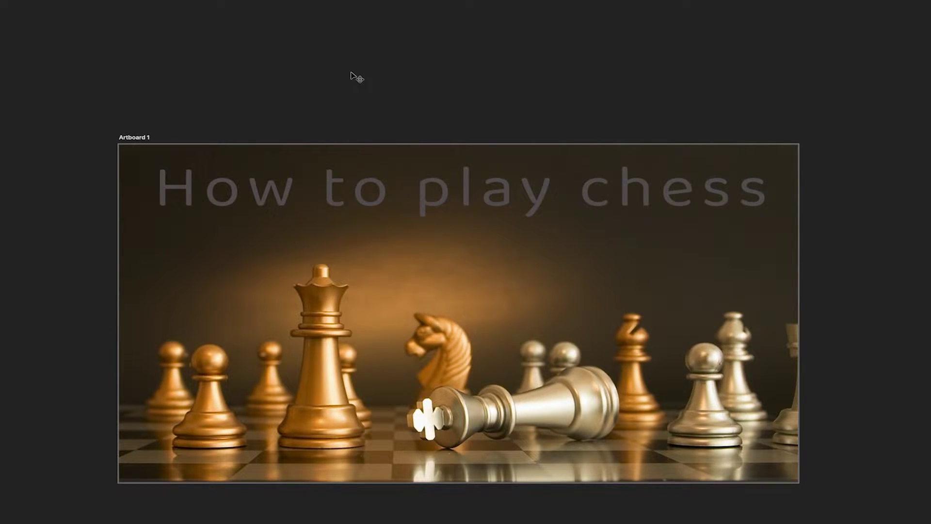
- Recolour the entire How to play chess title to a pale near-white
key("ctrl+a")
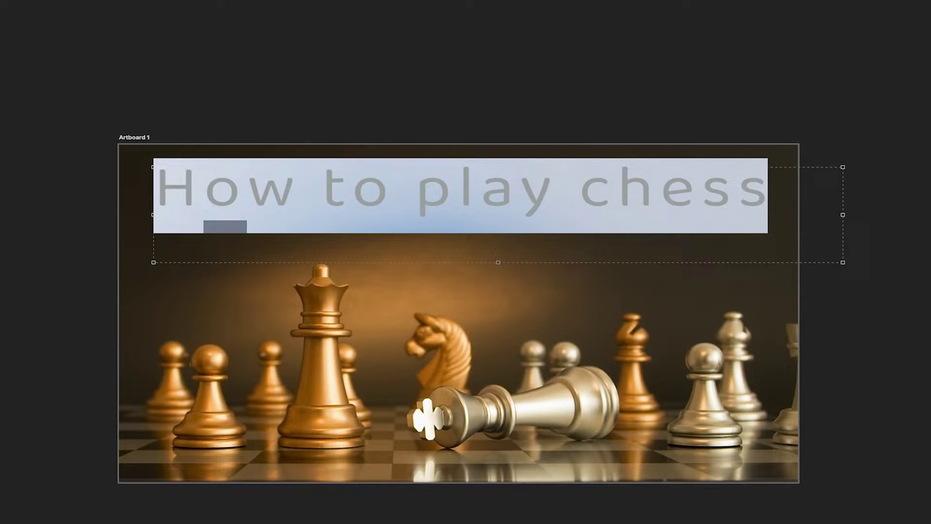
mouse_move(929, 97)
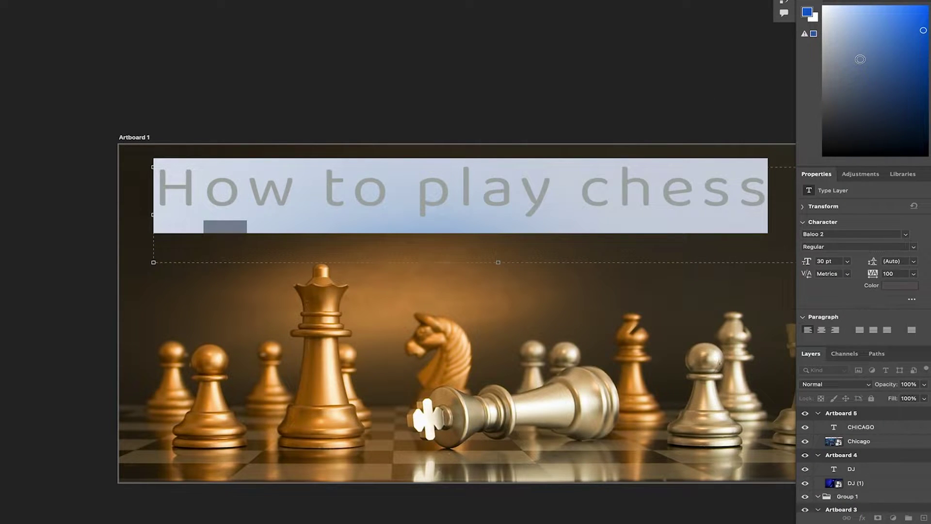
mouse_move(860, 59)
left_mouse_down()
mouse_move(848, 26)
mouse_move(814, 20)
mouse_move(825, 9)
left_mouse_up()
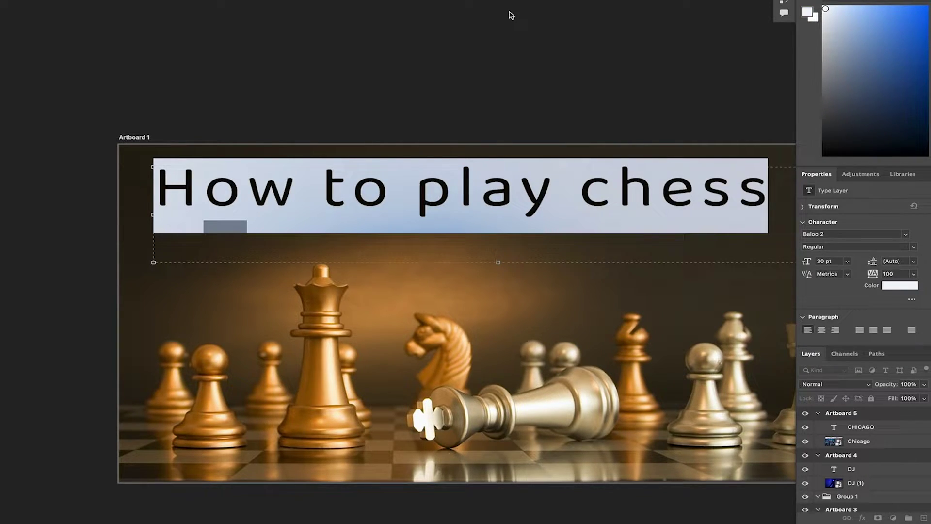
key("ctrl+Return")
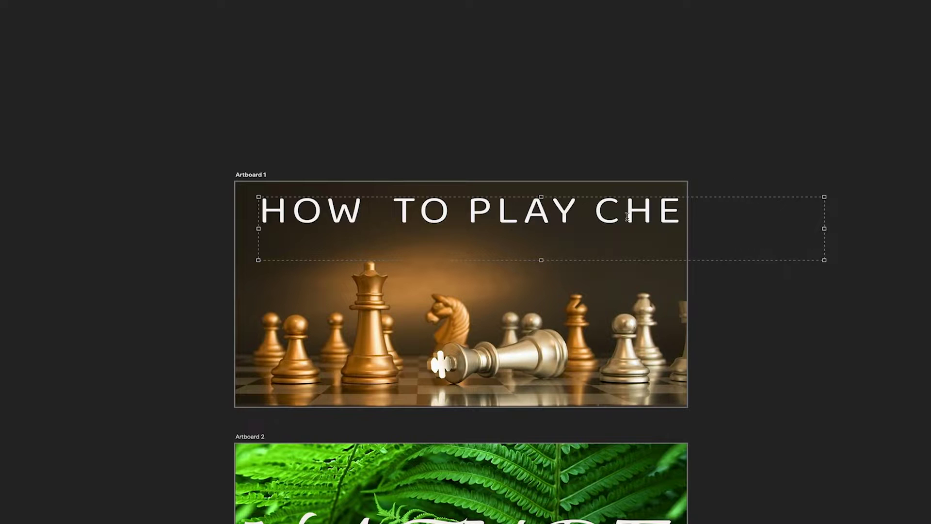
- Set the whole chess title to 20 pt, then enlarge it to 25 pt
double_click(524, 218)
left_click(524, 219)
key("ctrl+a")
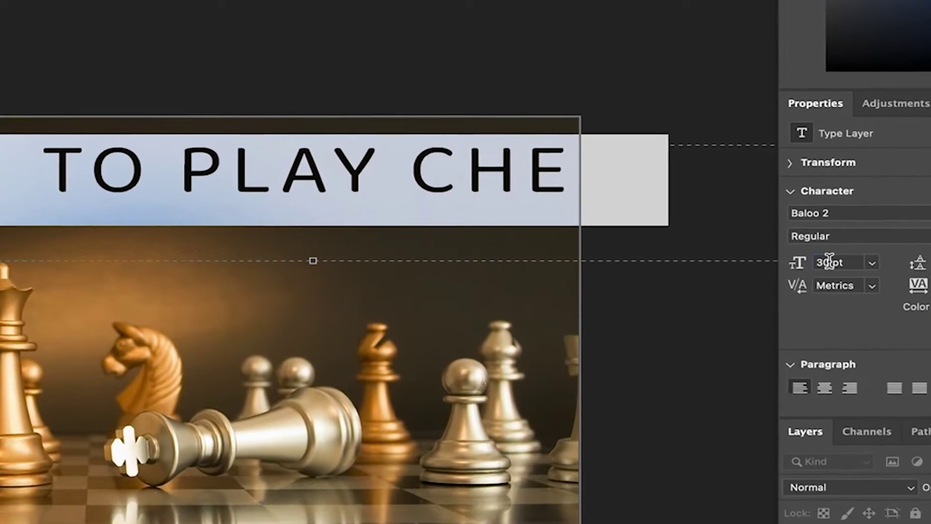
double_click(816, 258)
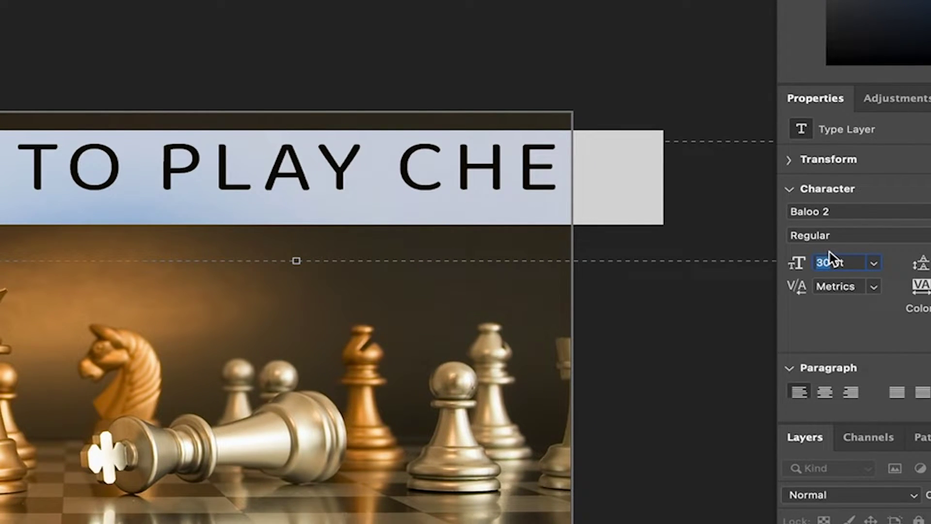
type("20")
key("Return")
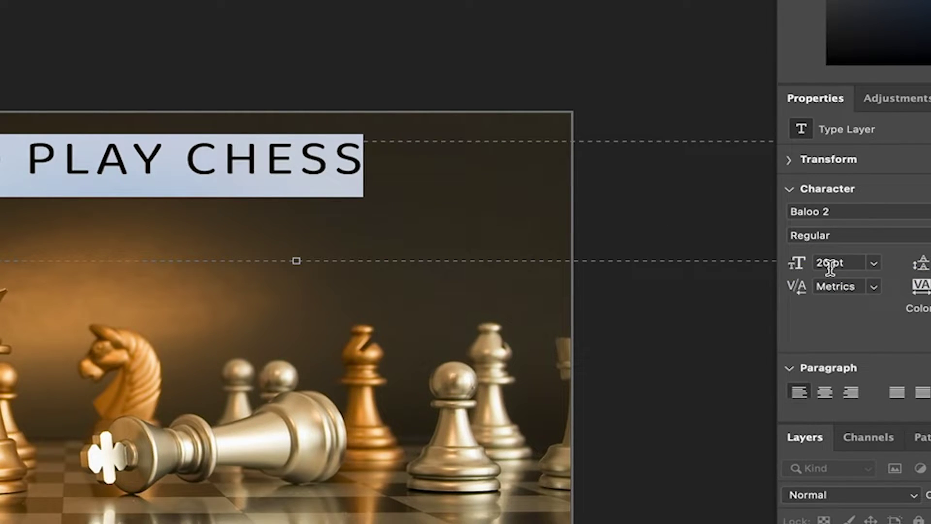
left_click_drag(805, 262, 824, 262)
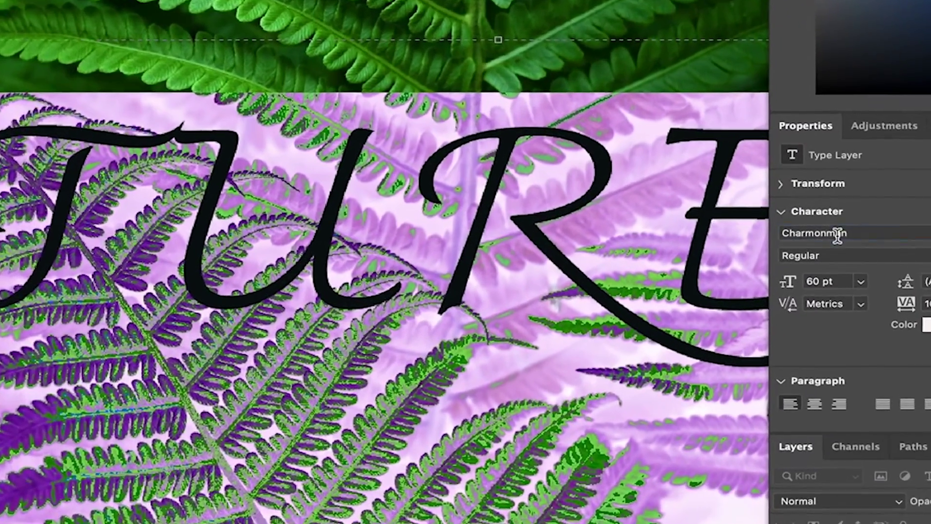
- Step the NATURE title's font through Charter, Cochin and Comic Sans MS to Copperplate
left_click(828, 236)
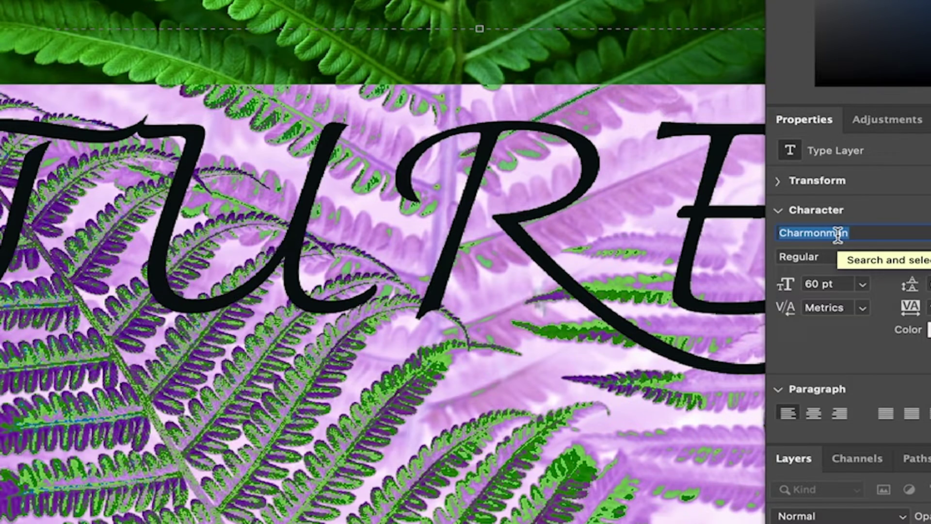
key("Down")
key("Down")
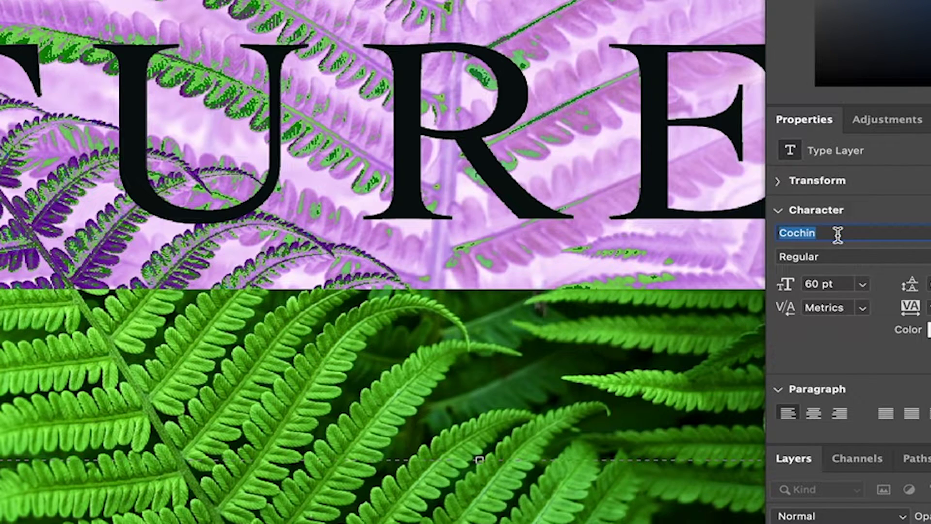
key("Down")
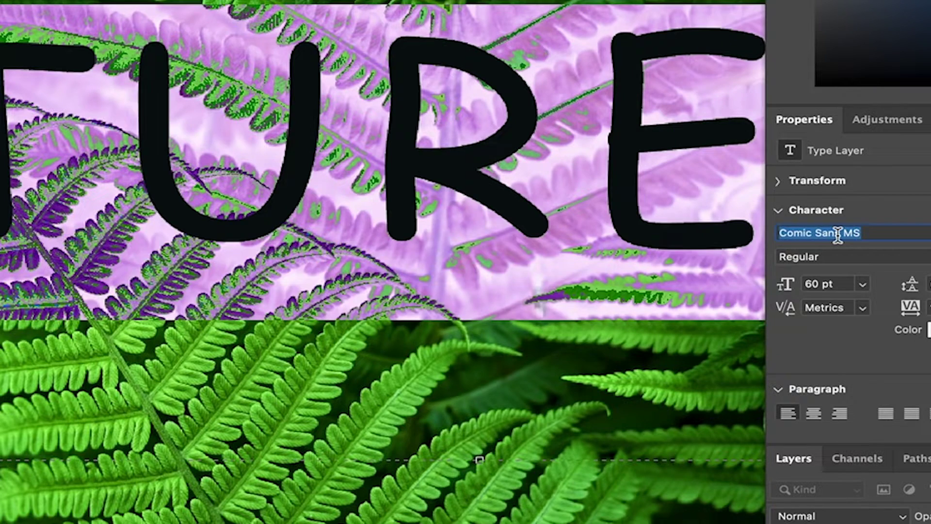
key("Down")
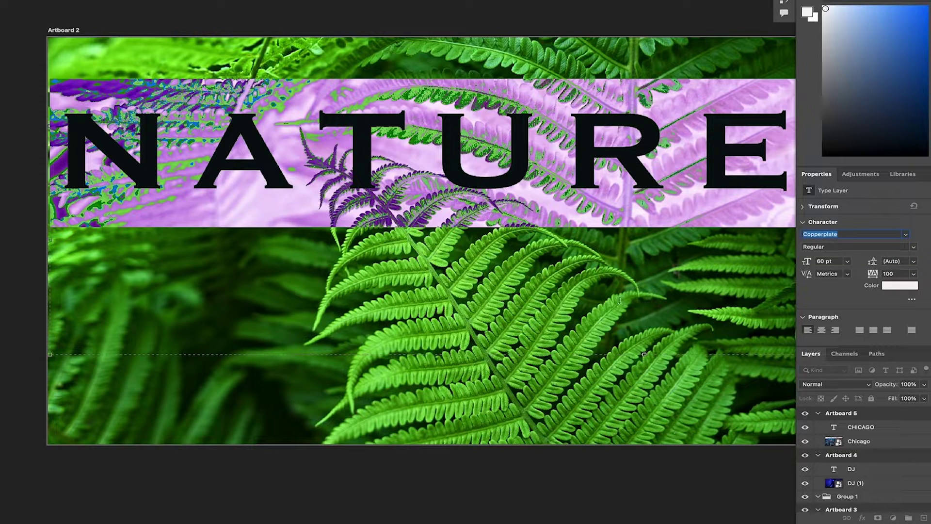
key("Tab")
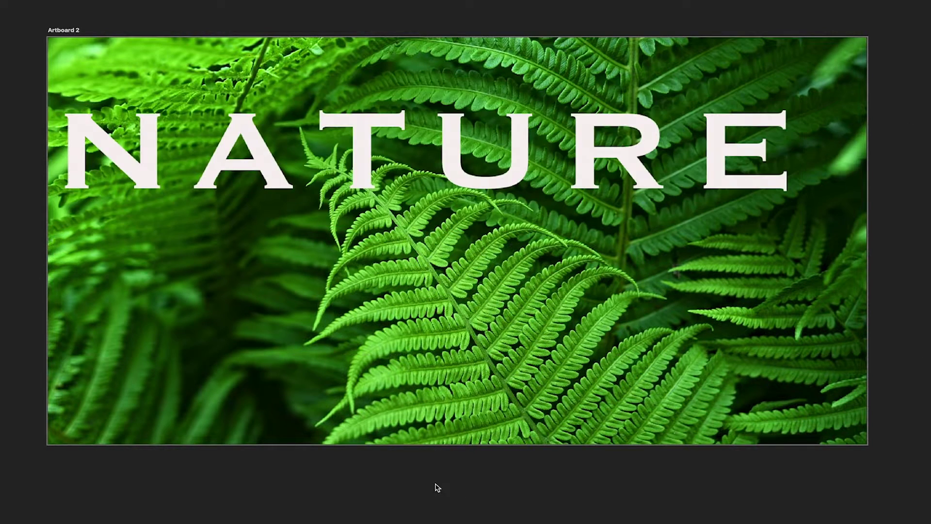
- Preview candidate fonts like Chalkduster and Charm on the NATURE title from the font list
scroll(449, 263, "down", 2)
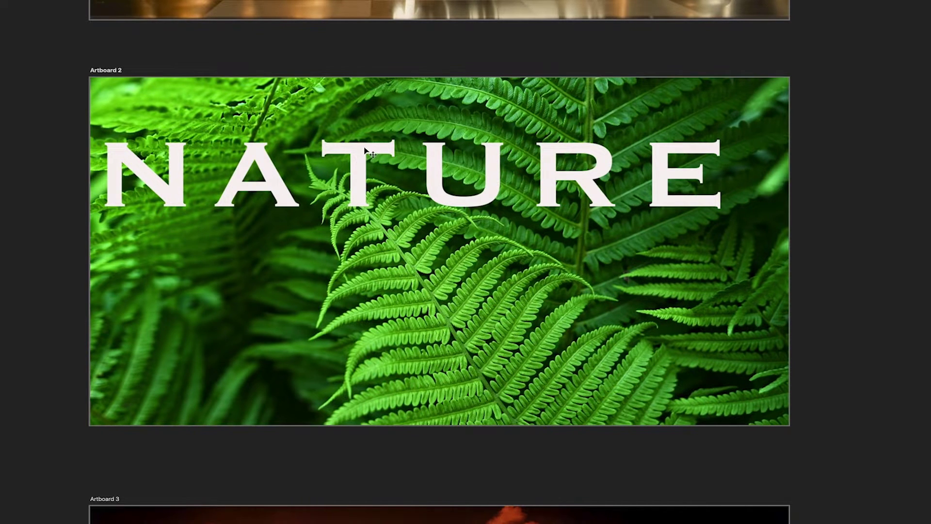
mouse_move(830, 235)
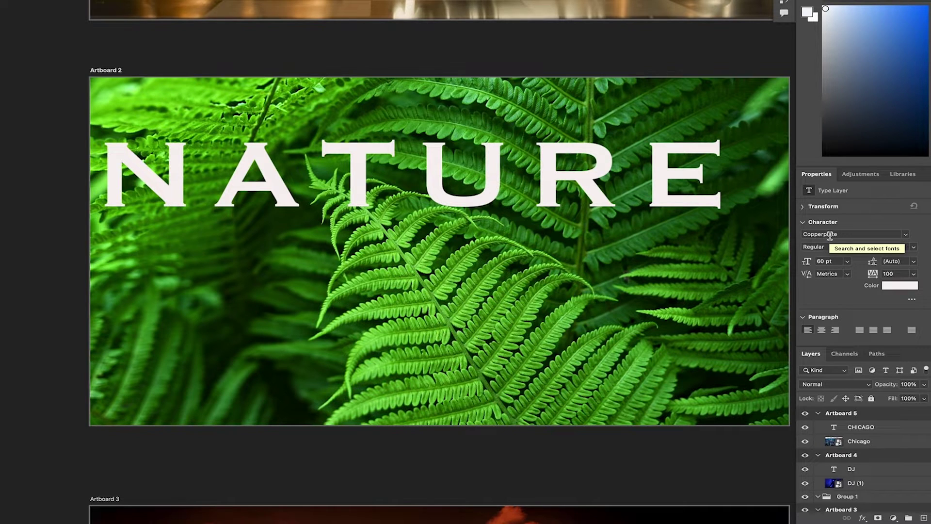
left_click(905, 234)
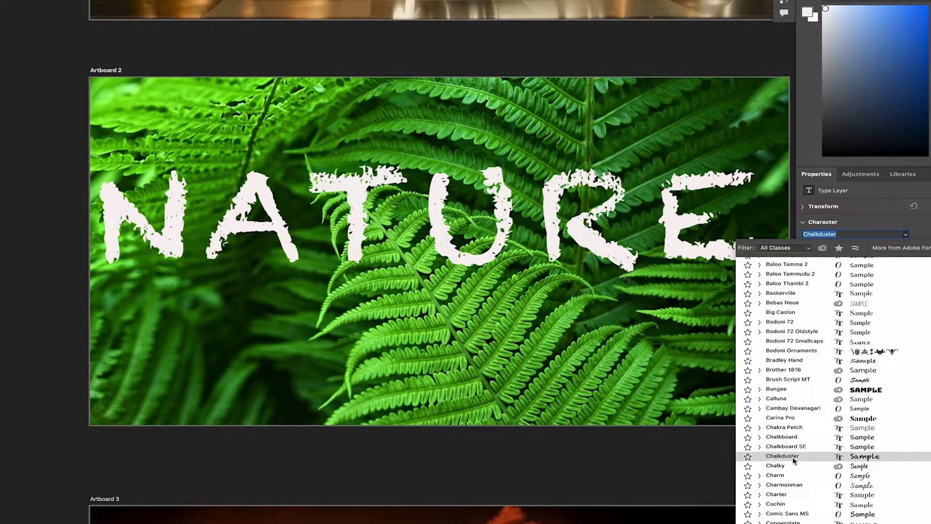
scroll(795, 437, "down", 1)
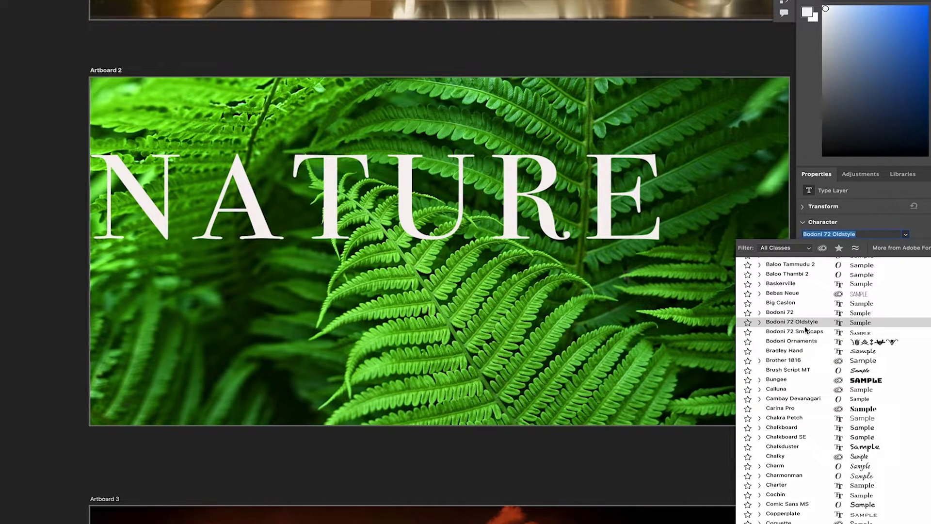
- Keep Bungee for NATURE and shift the title slightly right and down on Artboard 2
left_click(793, 382)
key("Tab")
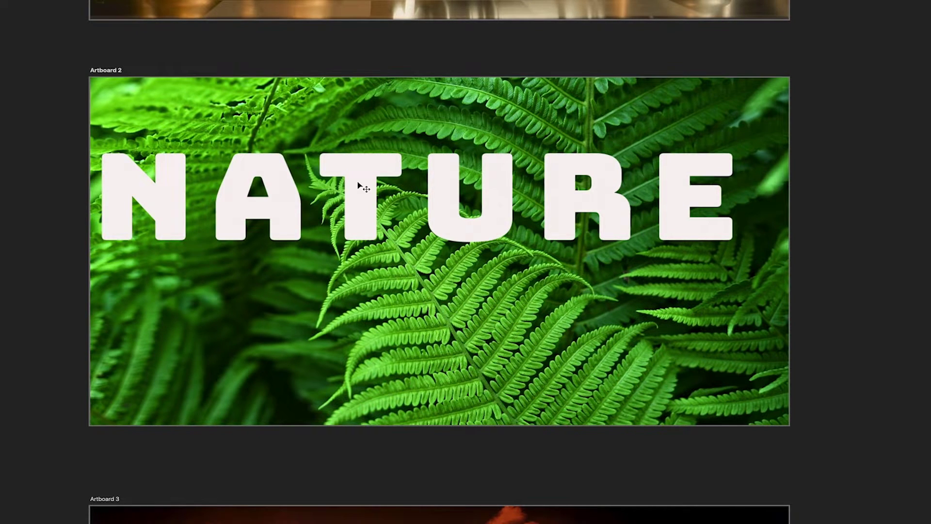
scroll(359, 185, "down", 2)
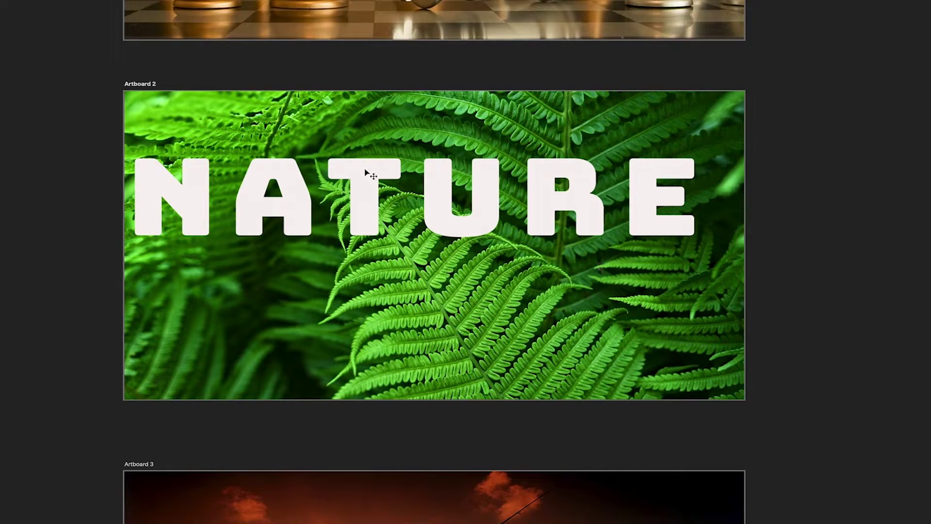
key("shift+Right")
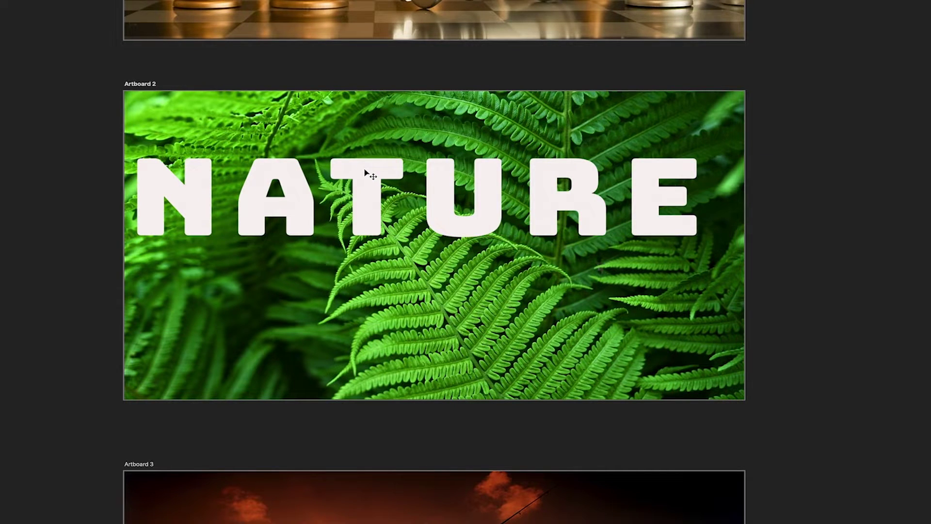
left_click_drag(367, 173, 379, 181)
key("ctrl+minus")
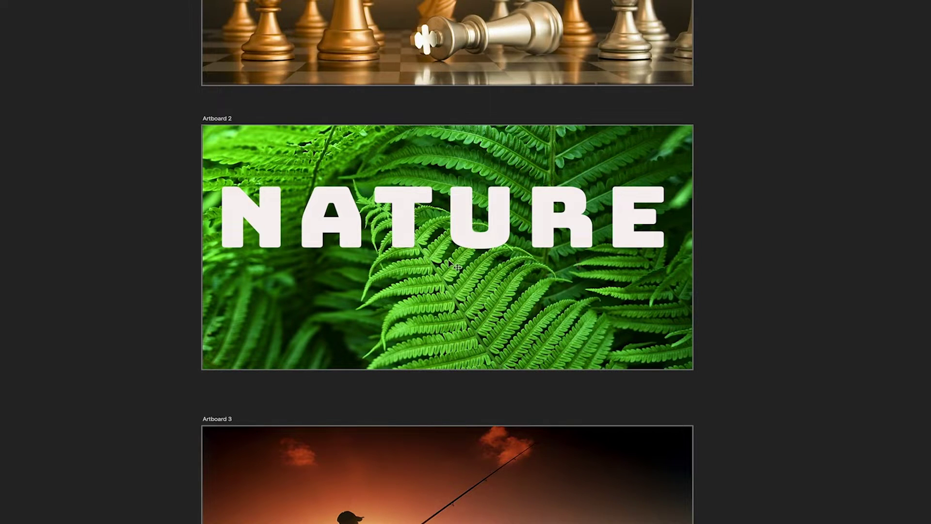
scroll(430, 94, "down", 2)
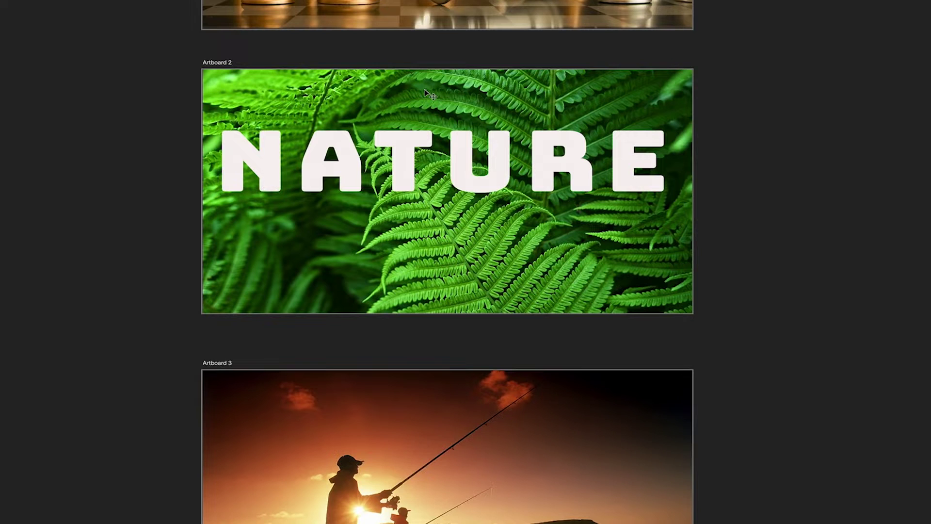
- Scroll down to Artboard 3 and view the sunset FISHING banner up close
scroll(429, 95, "down", 3)
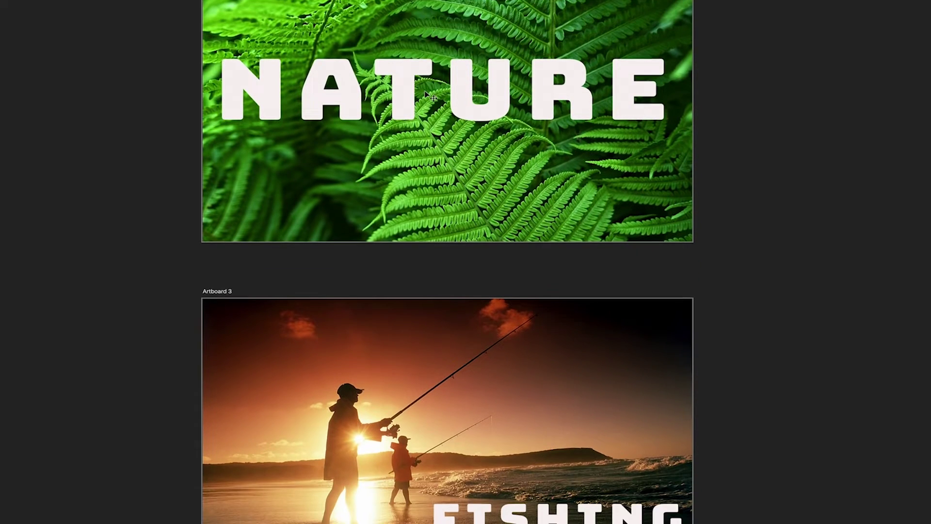
scroll(432, 97, "down", 1)
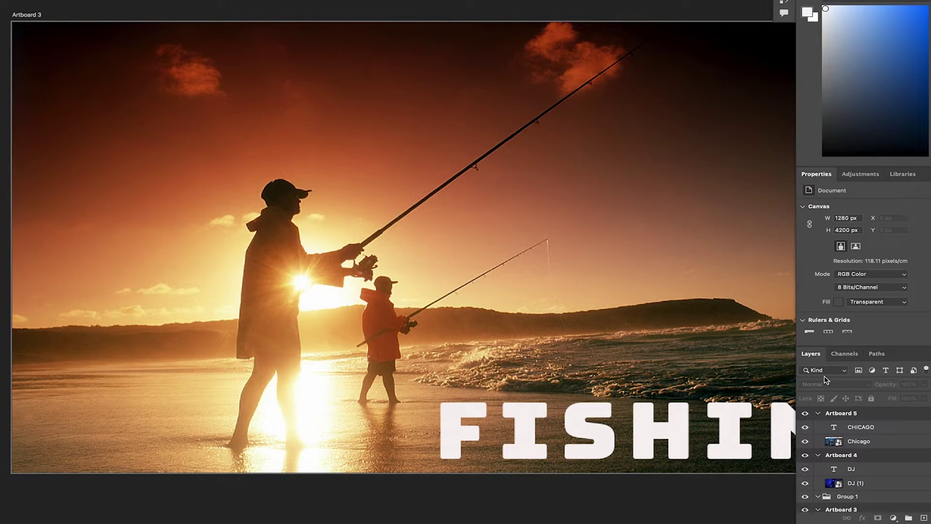
key("Tab")
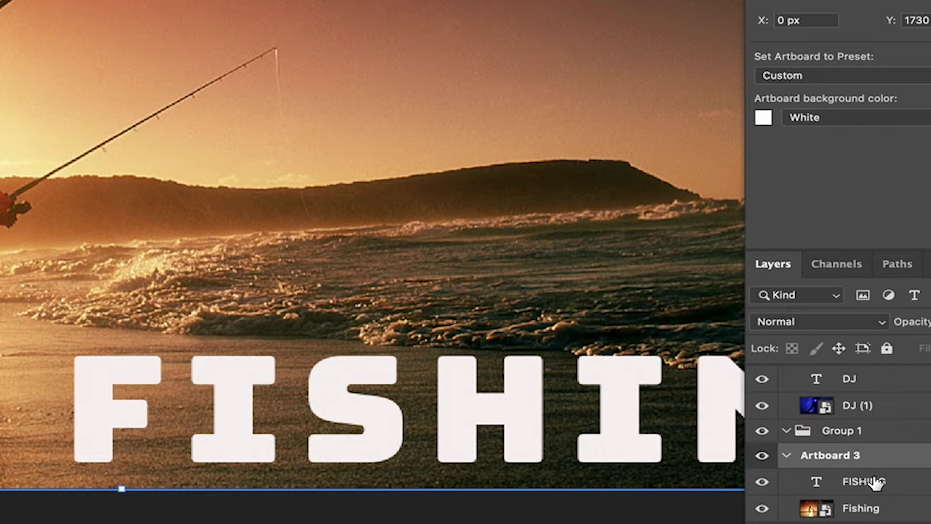
- Add a drop shadow to the FISHING layer: distance 3 px, spread 73%, size 7 px
left_click(892, 477)
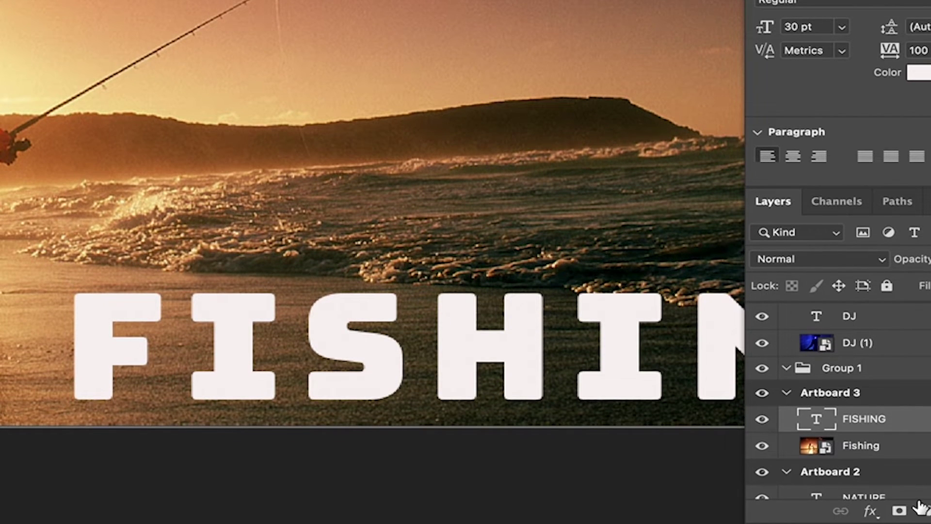
left_click(873, 516)
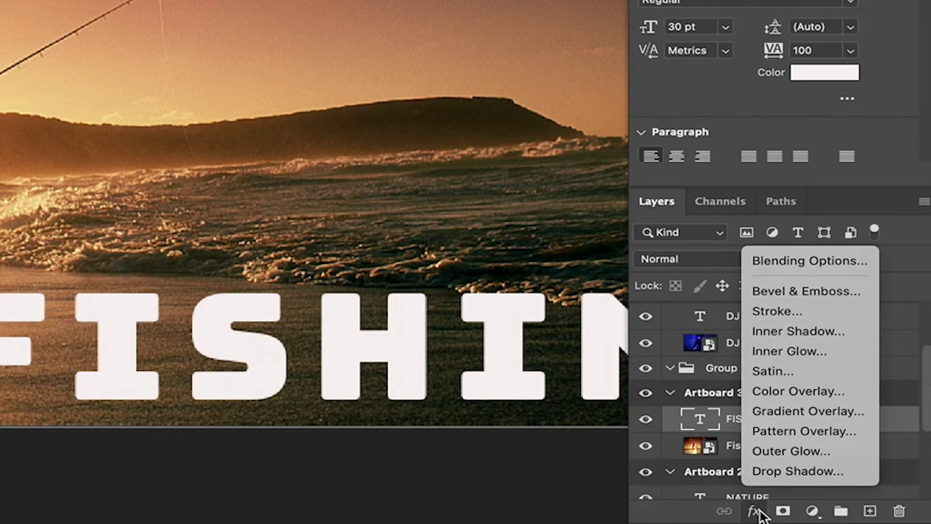
left_click(796, 471)
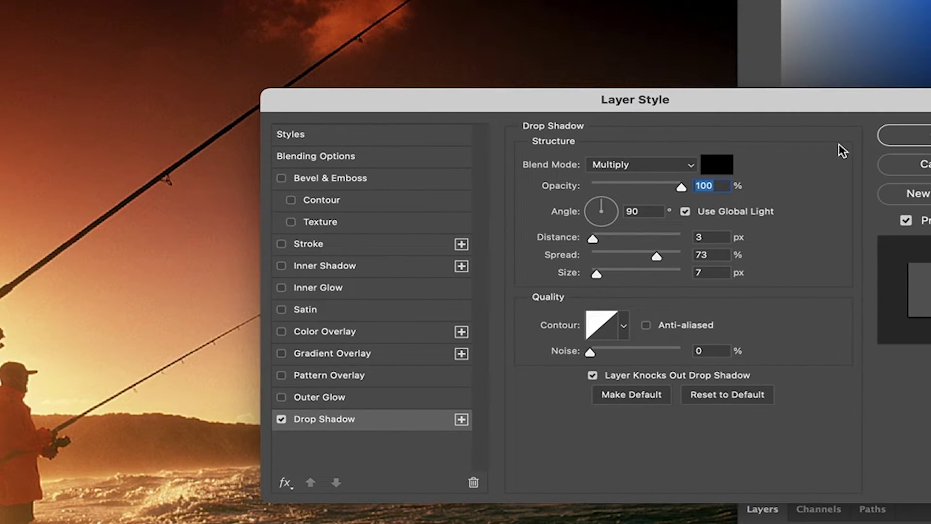
left_click(857, 139)
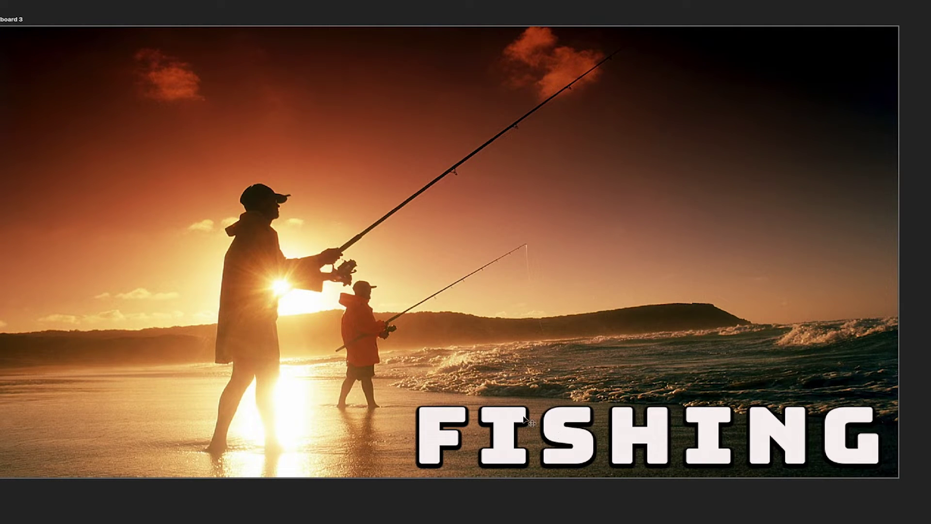
- Reopen the FISHING drop shadow settings and lower its opacity to 30%
key("Tab")
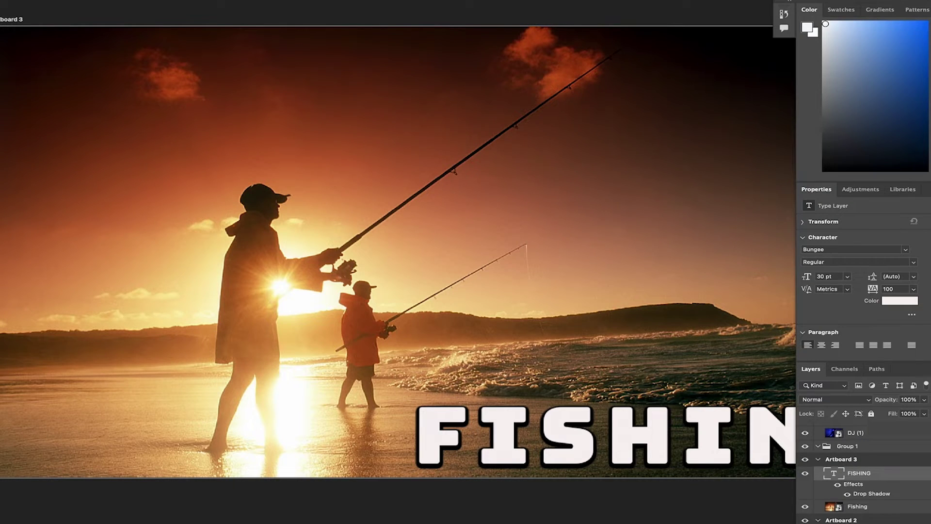
right_click(859, 473)
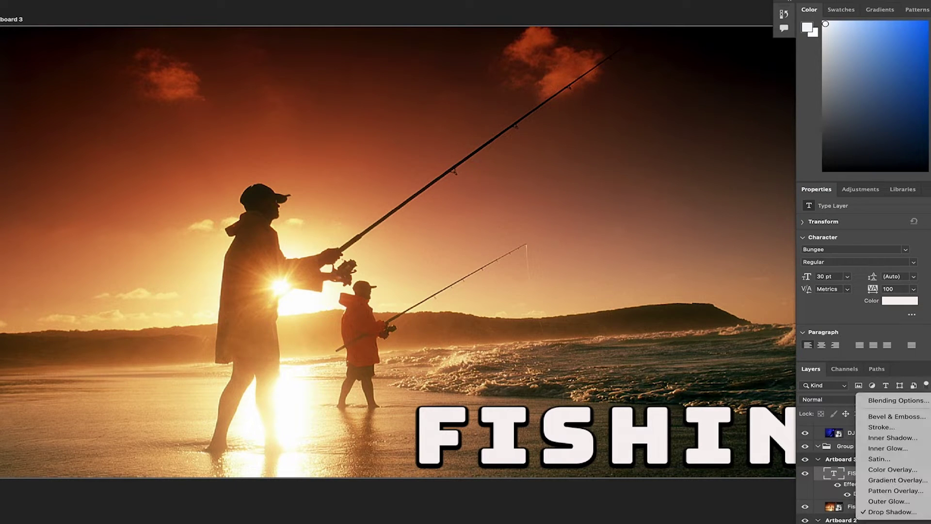
left_click(886, 512)
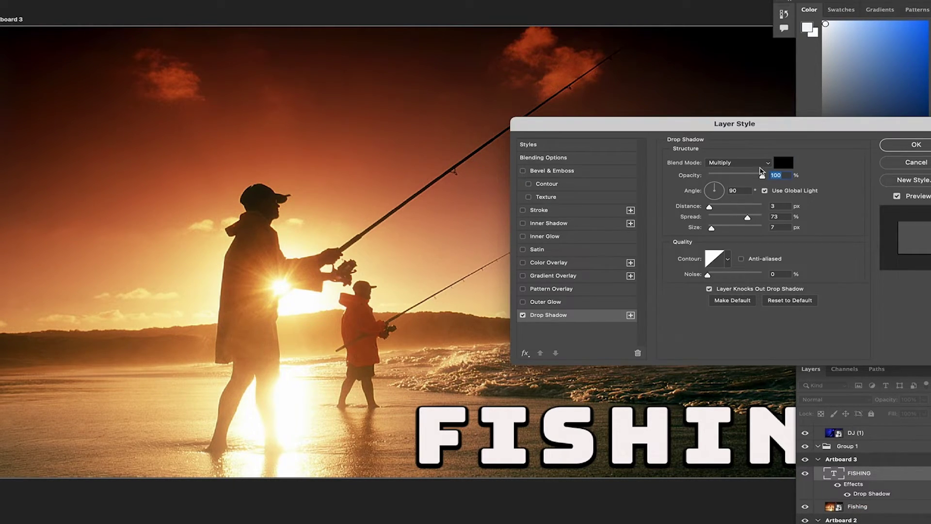
left_click_drag(667, 125, 555, 58)
left_click_drag(650, 111, 613, 111)
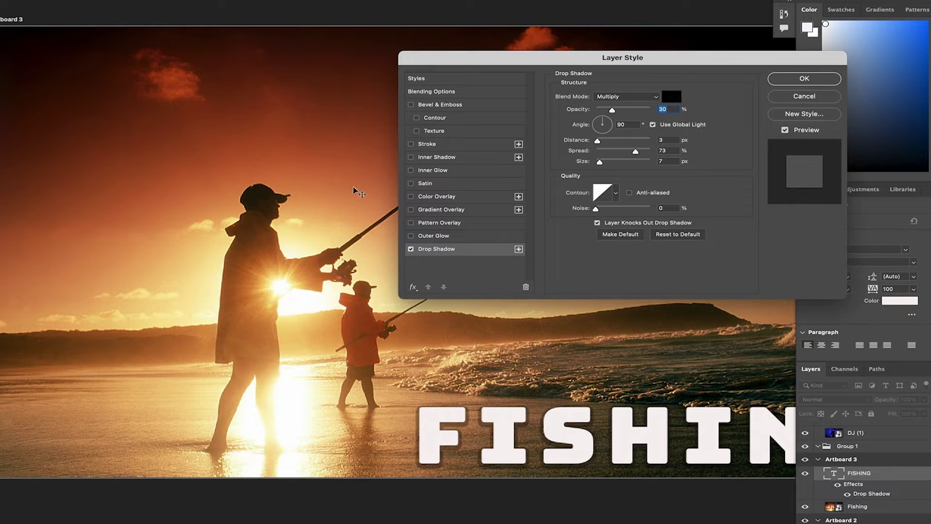
left_click(804, 80)
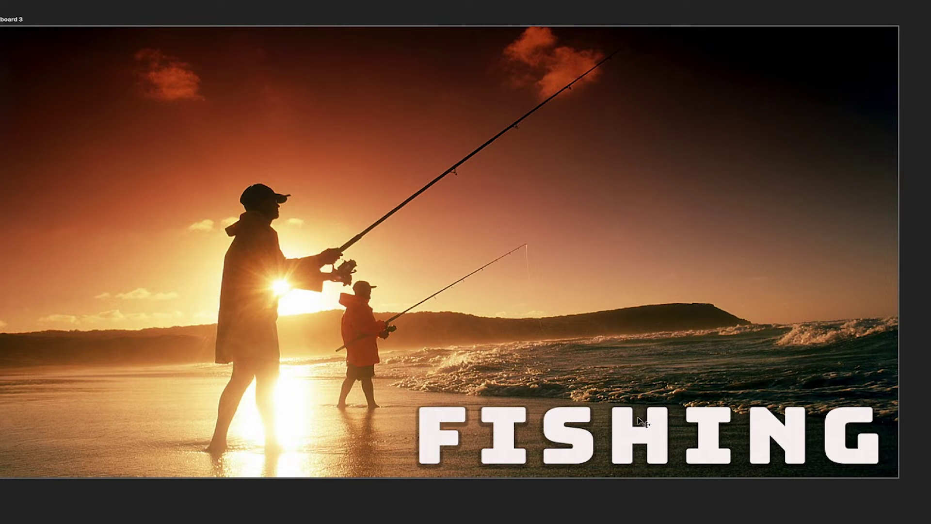
- Move the FISHING title to the top of the sunset banner, roughly centred above the anglers
left_click_drag(625, 431, 360, 85)
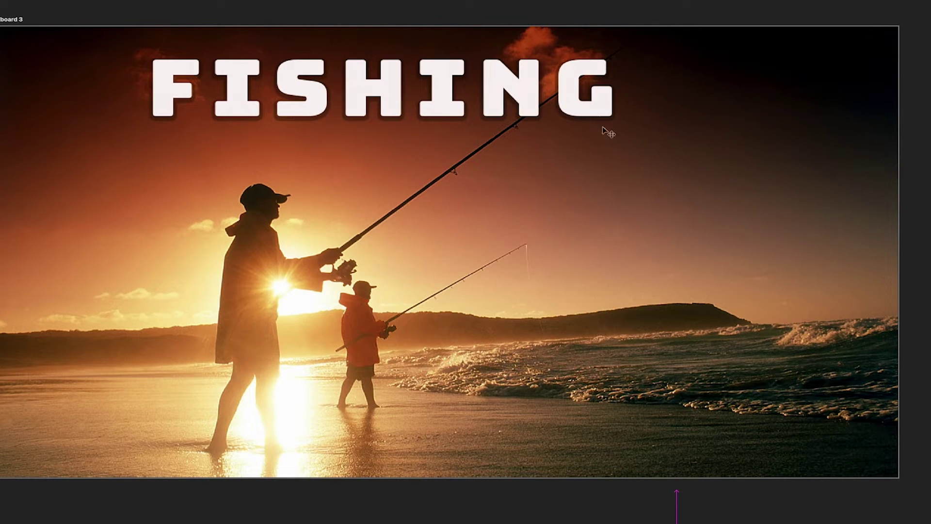
left_click_drag(519, 98, 544, 94)
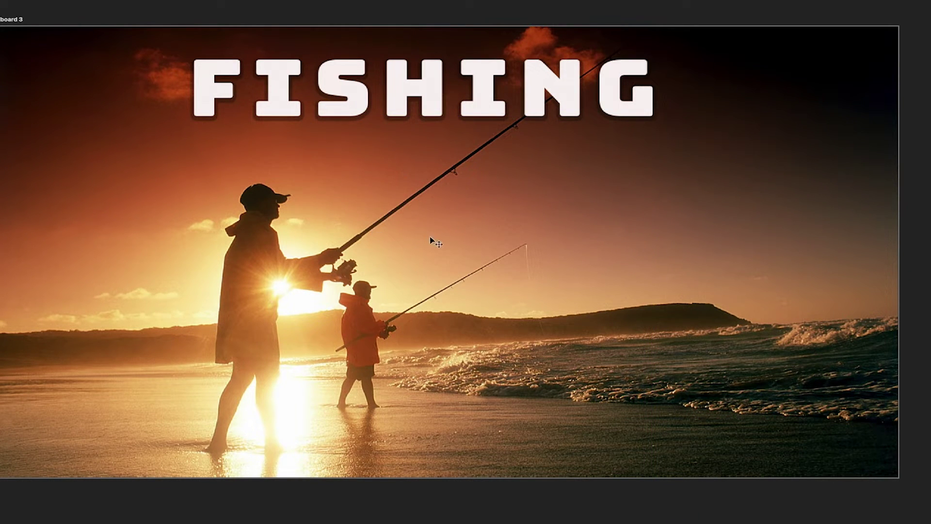
scroll(430, 165, "down", 2)
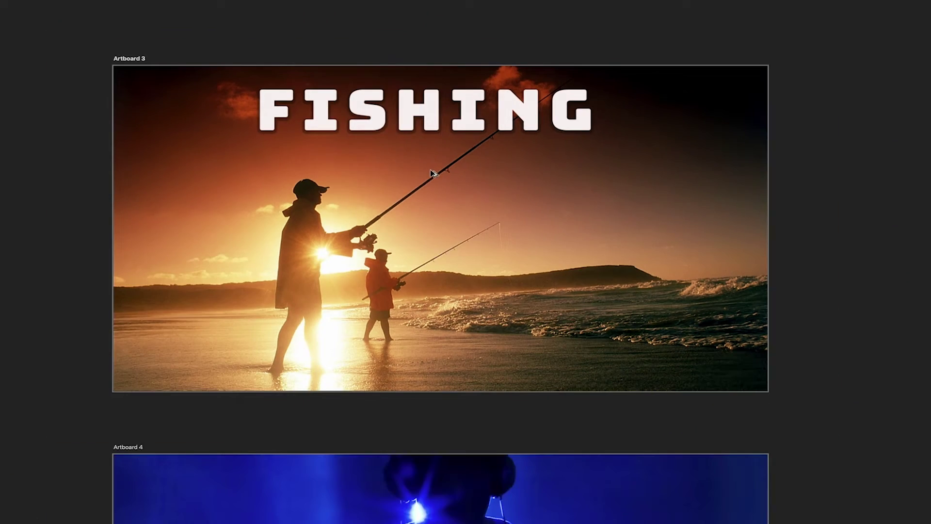
left_click_drag(417, 112, 430, 113)
scroll(397, 125, "up", 1)
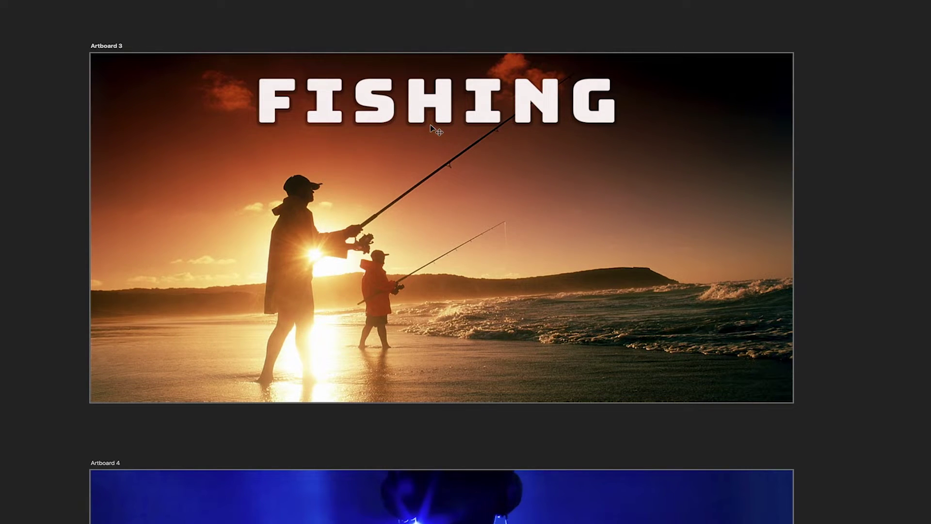
- Select the DJ title layer and bring up its fx layer effects list
scroll(469, 136, "down", 9)
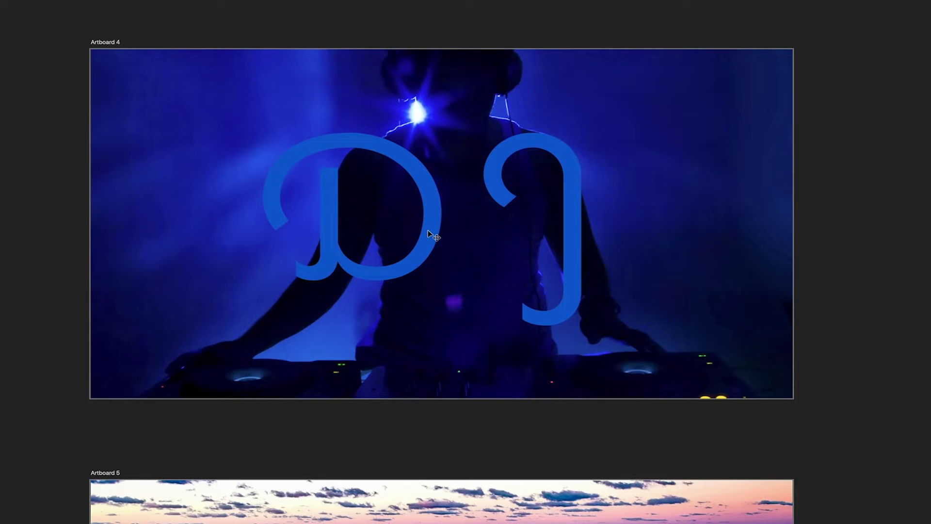
left_click(428, 230)
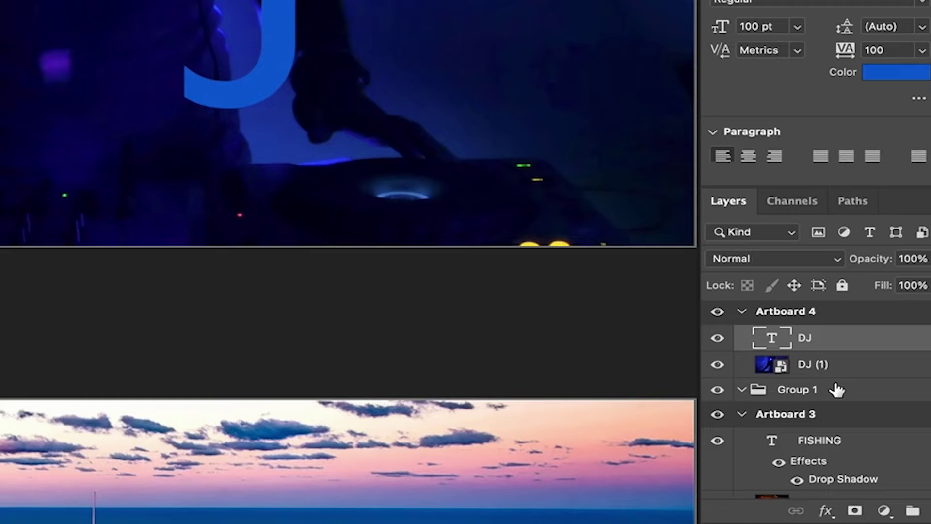
left_click(826, 510)
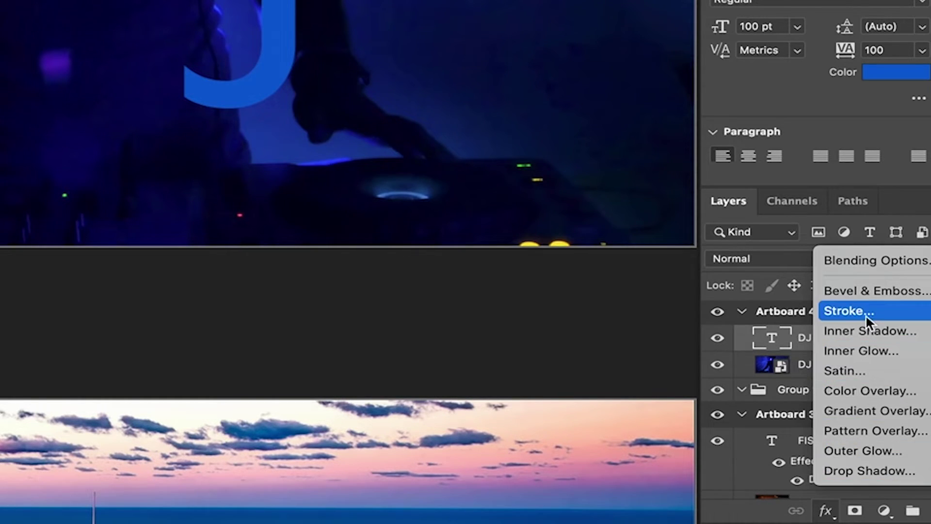
- Add a Stroke effect to the DJ title, sized 3 px with Position Inside
left_click(866, 311)
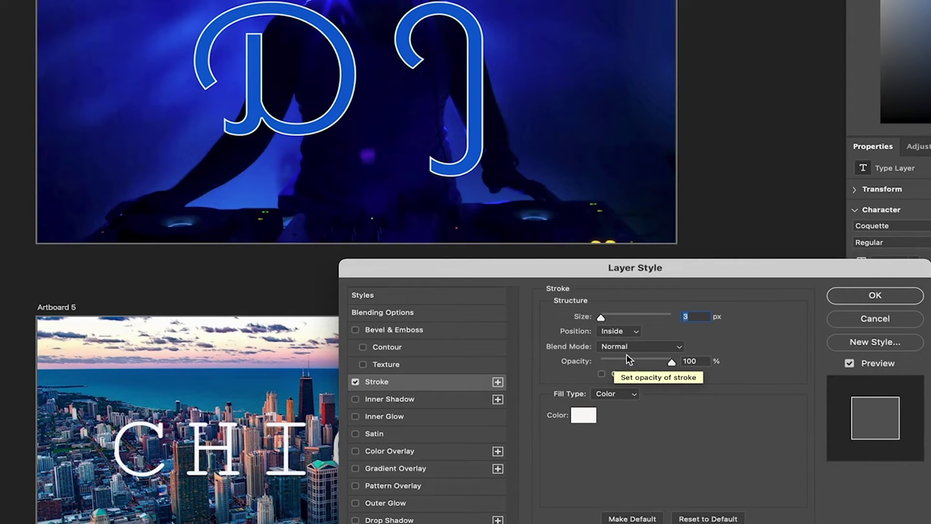
left_click_drag(601, 317, 606, 320)
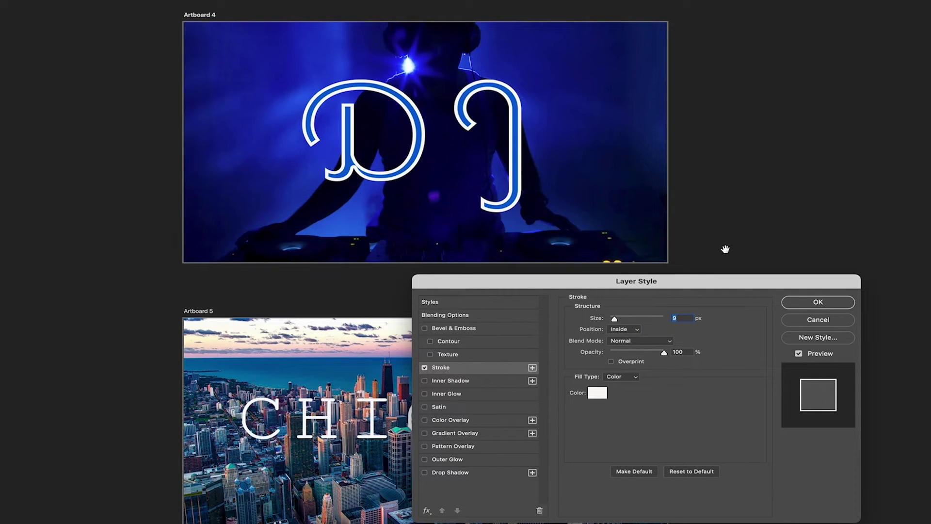
type("3")
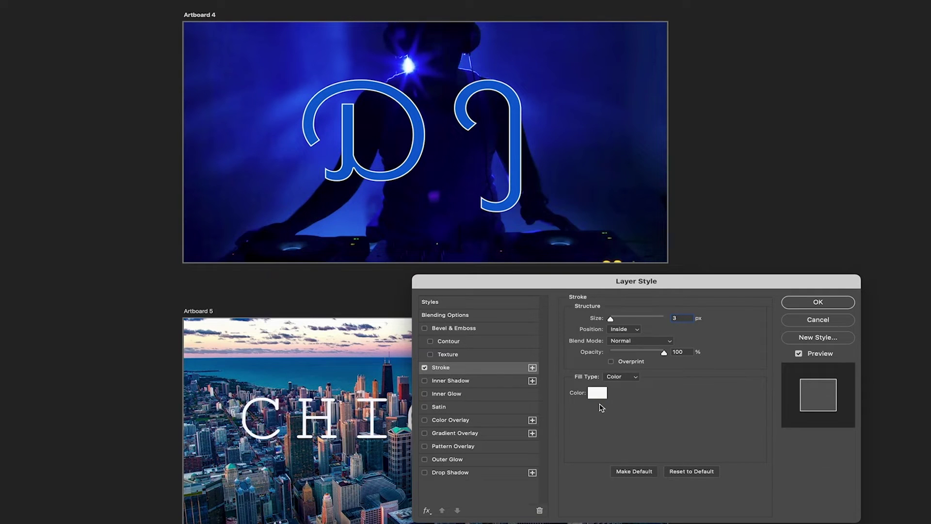
- Try orange and then green as the DJ stroke colour in the Color Picker
left_click(601, 394)
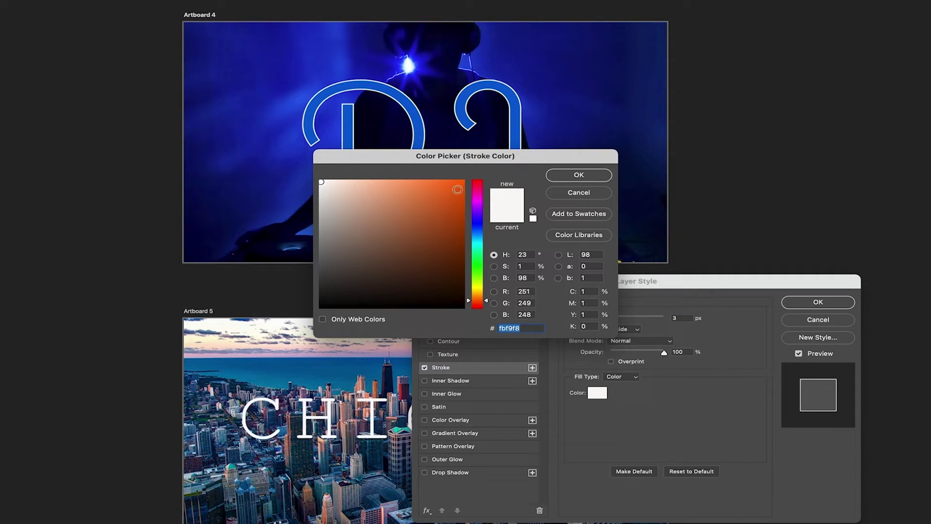
left_click(458, 186)
left_click_drag(458, 186, 460, 178)
left_click_drag(481, 318, 481, 286)
mouse_move(463, 208)
left_mouse_down()
mouse_move(466, 199)
mouse_move(447, 191)
left_mouse_up()
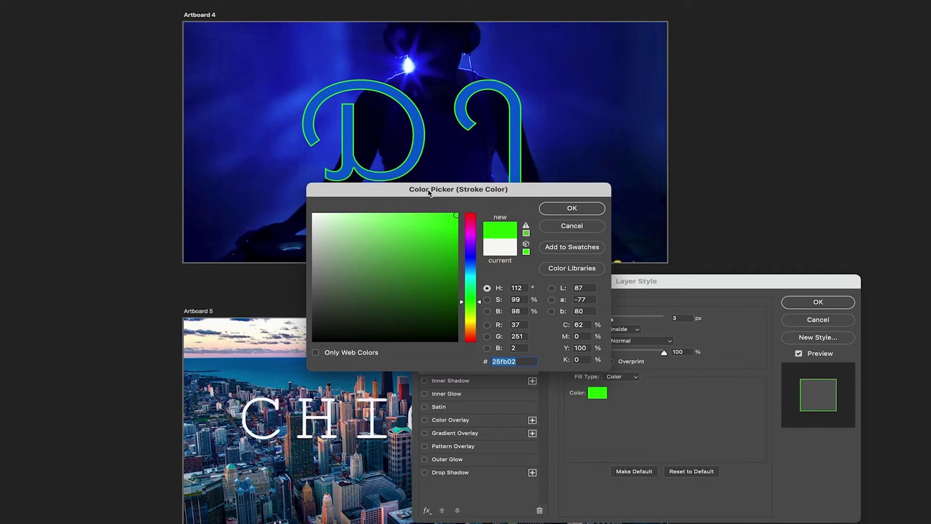
left_click_drag(430, 193, 405, 231)
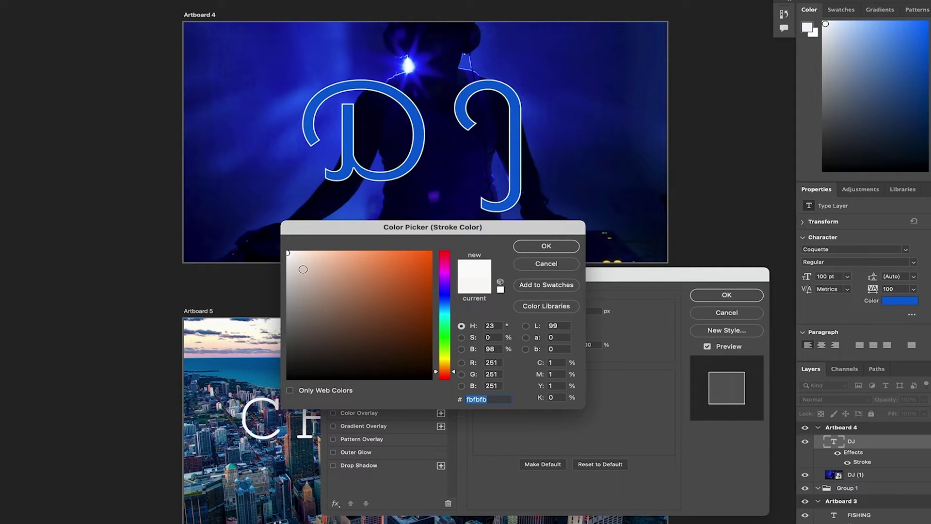
- Settle on white for the stroke and apply the Layer Style to DJ
left_click(546, 246)
left_click_drag(606, 269, 596, 269)
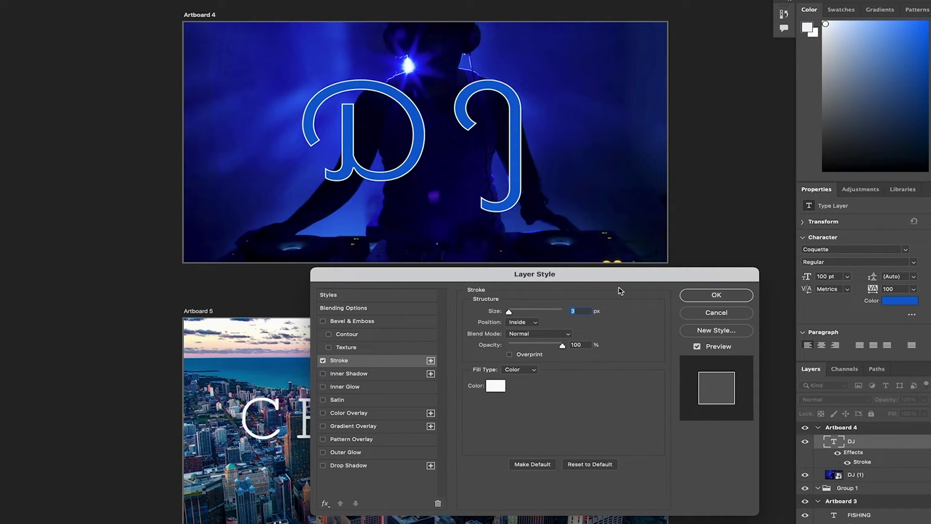
left_click_drag(619, 276, 622, 275)
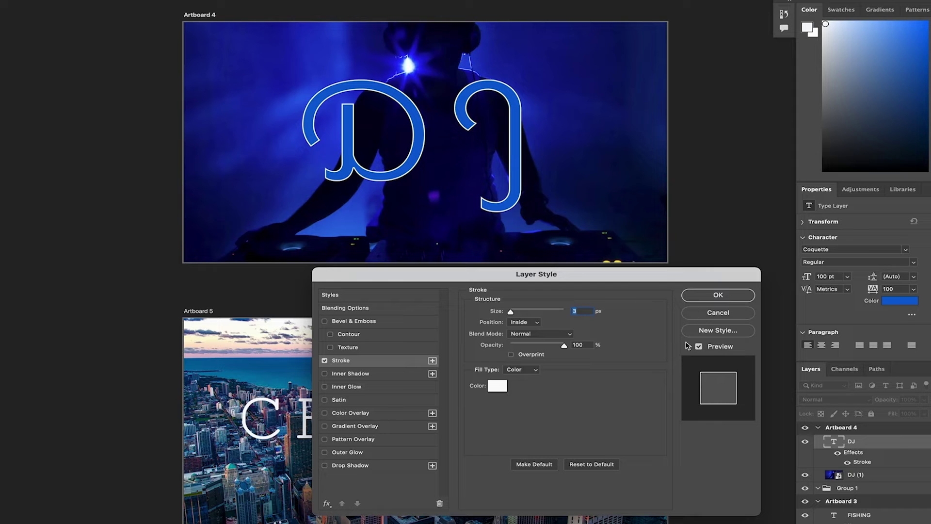
left_click(717, 295)
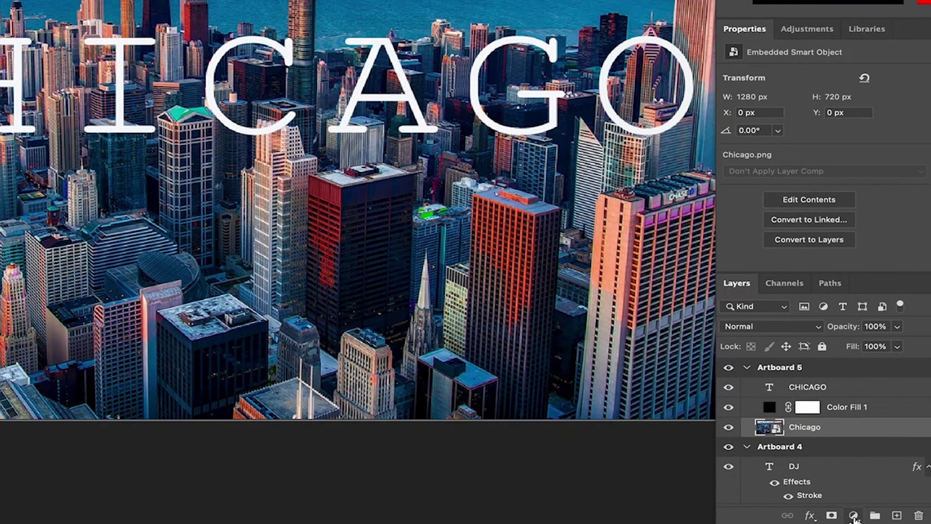
- Add a near-black (#000102) Solid Color fill layer over the Chicago skyline photo
left_click(853, 515)
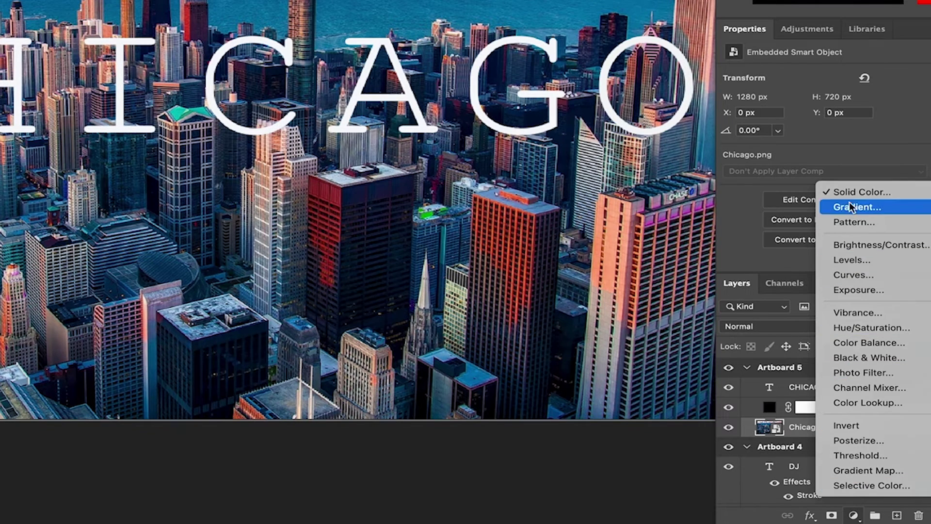
left_click(856, 192)
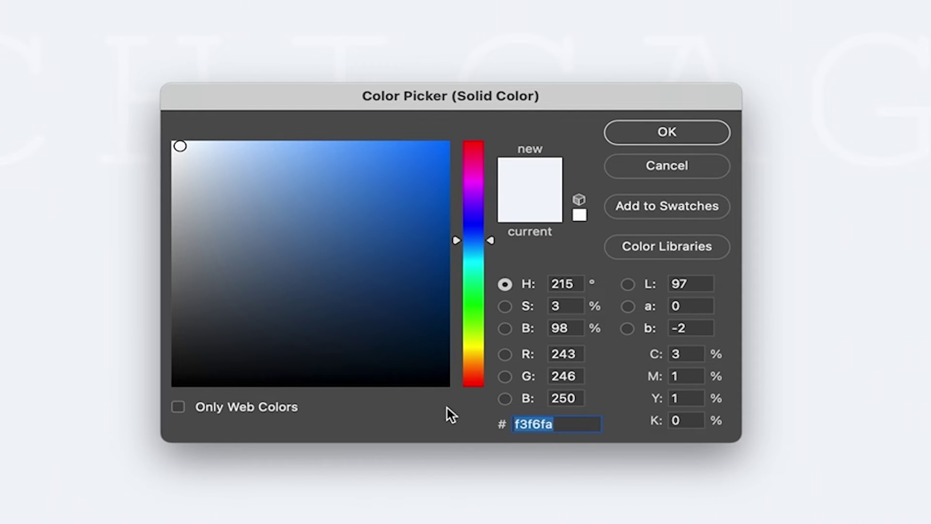
left_click(448, 386)
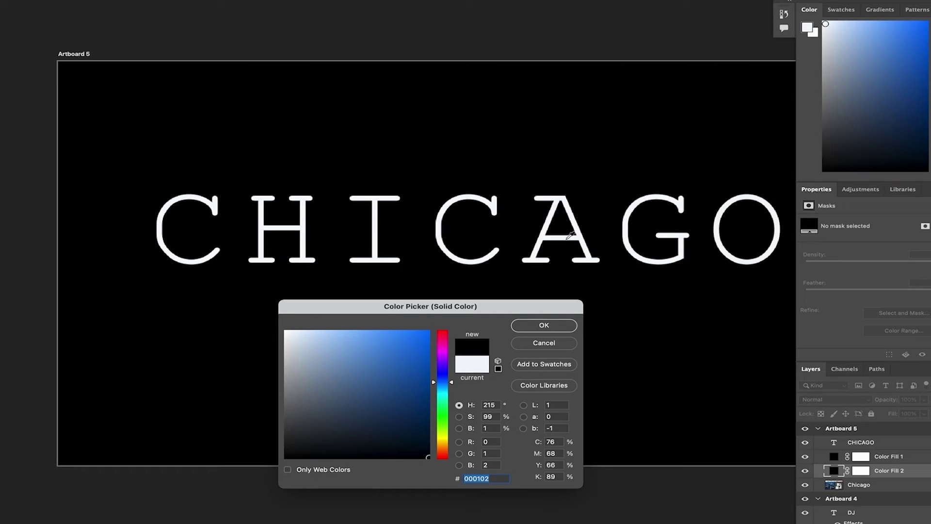
left_click(550, 326)
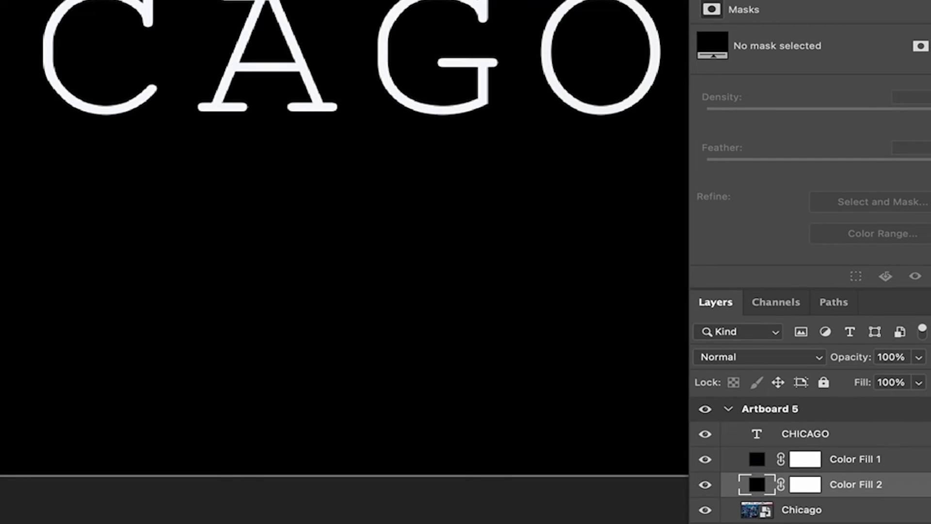
- Drop the Color Fill 2 layer's opacity from 100% to 47%
left_click(918, 357)
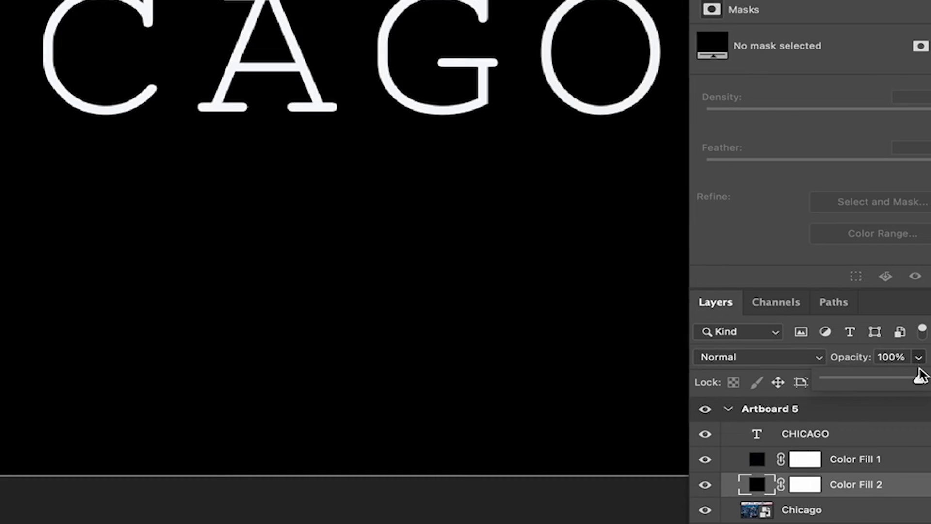
left_click(919, 359)
left_click(919, 359)
left_click_drag(917, 380, 869, 382)
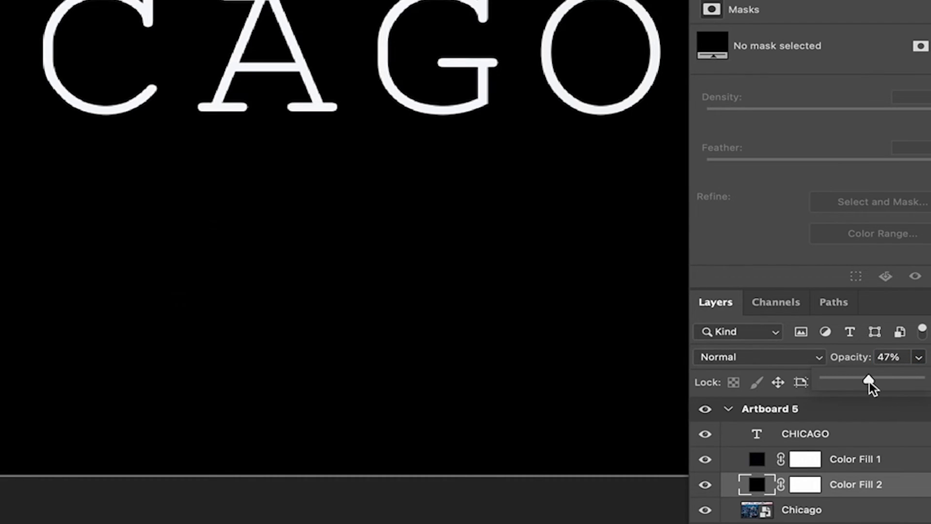